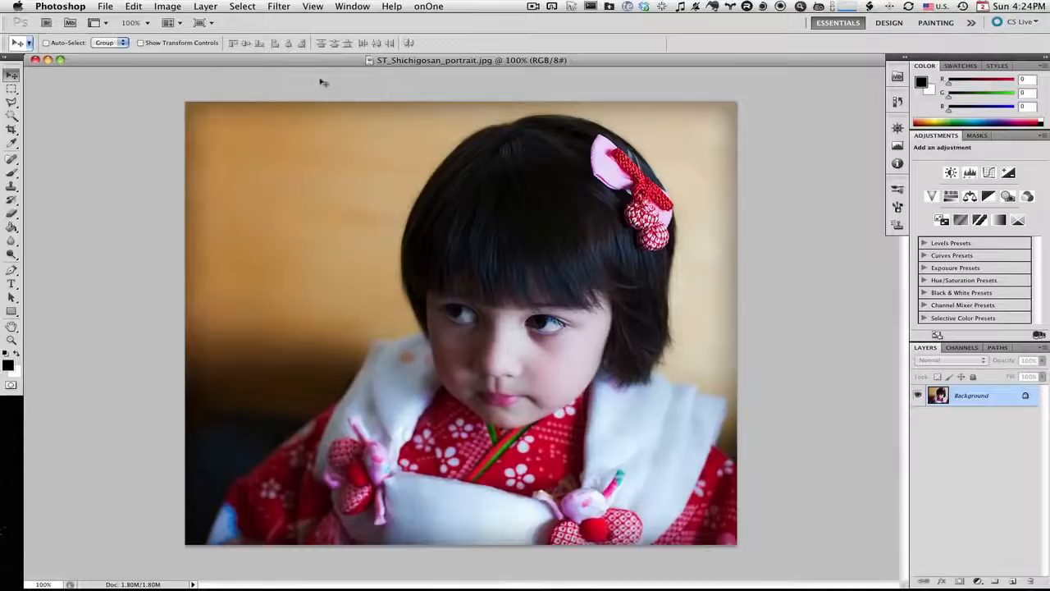
Set the new canvas size of the portrait to 110 percent in both width and height.
click(170, 8)
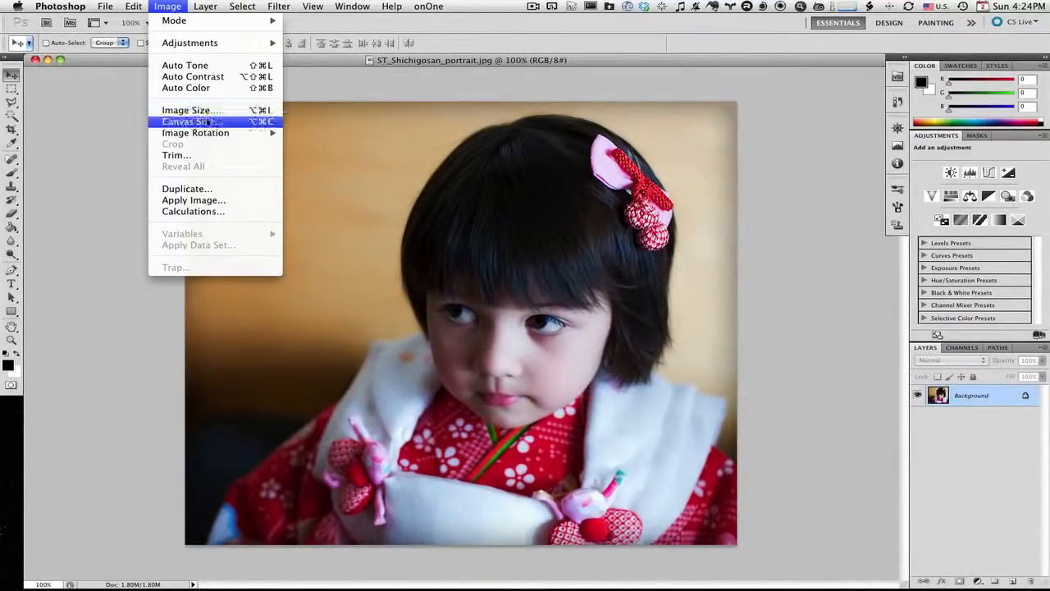
click(207, 122)
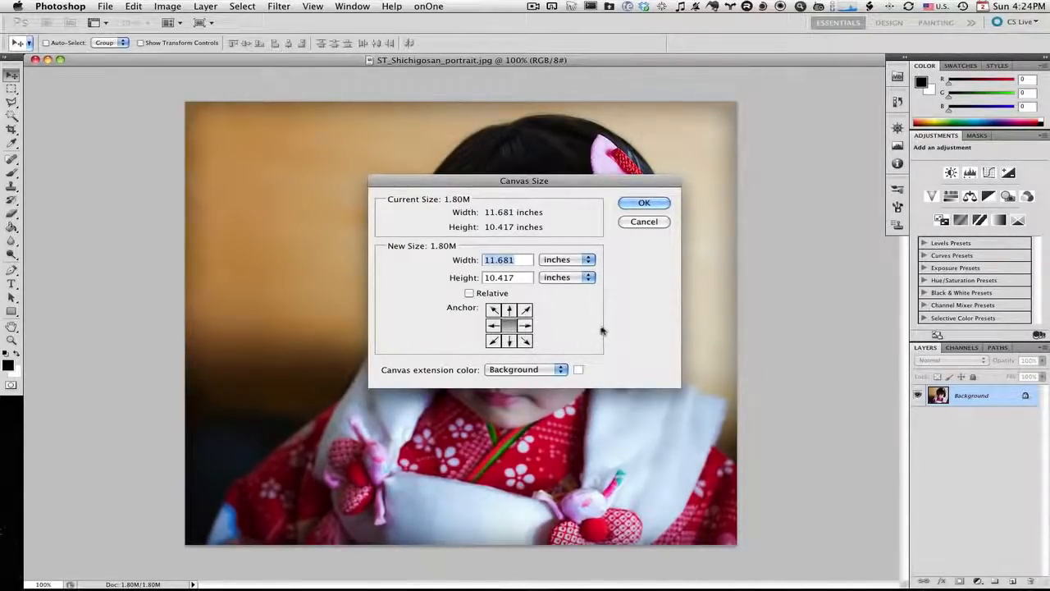
click(564, 261)
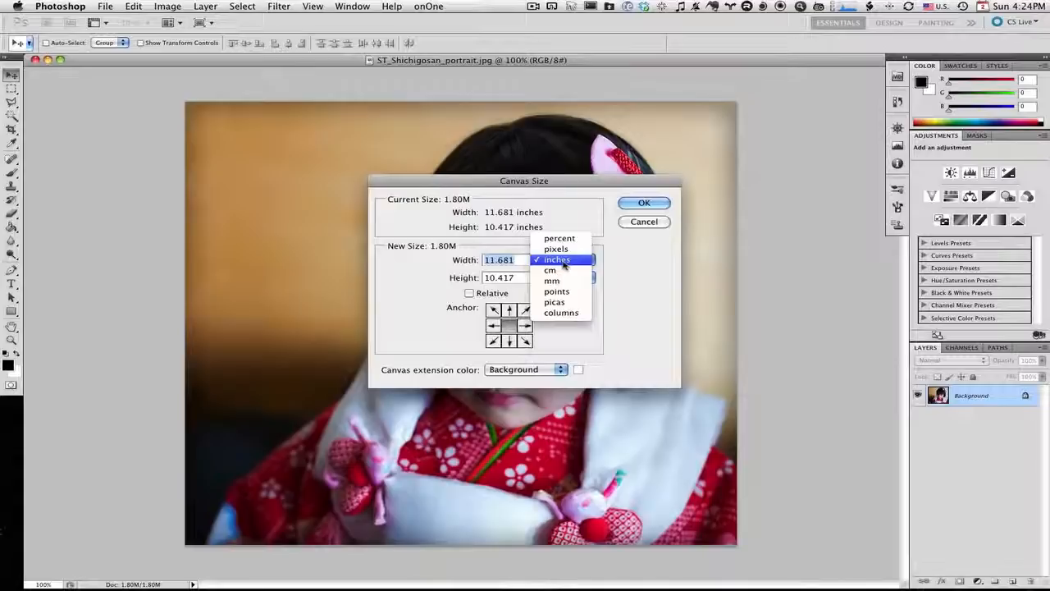
click(561, 240)
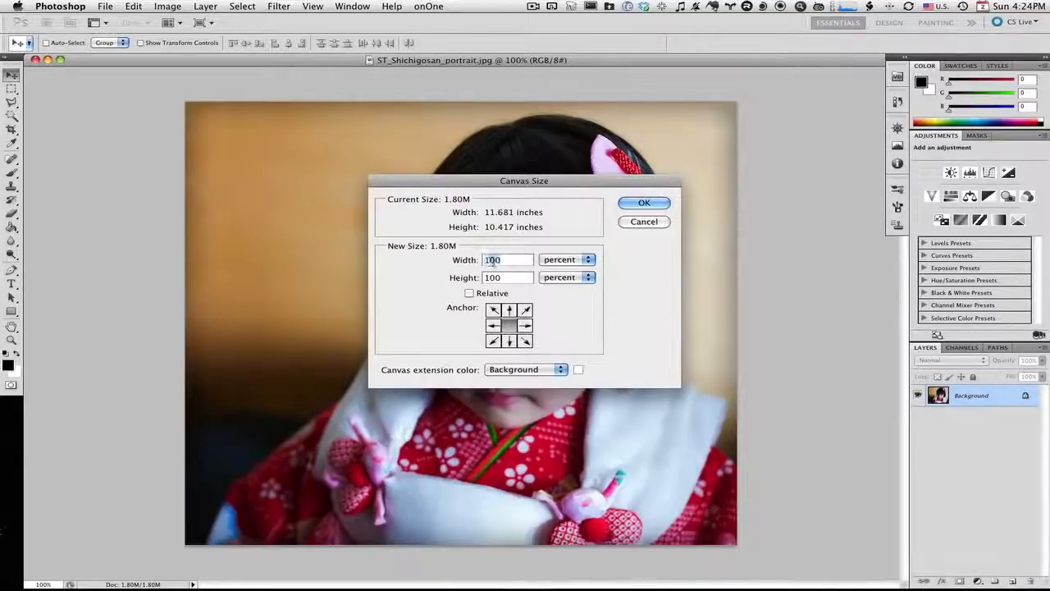
text(110)
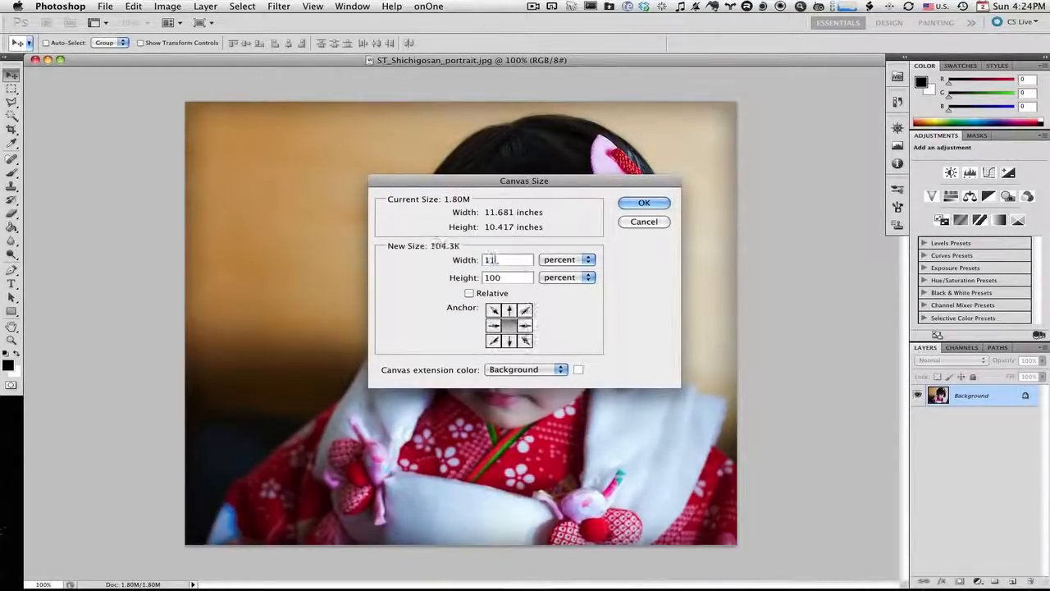
double_click(490, 276)
text(11)
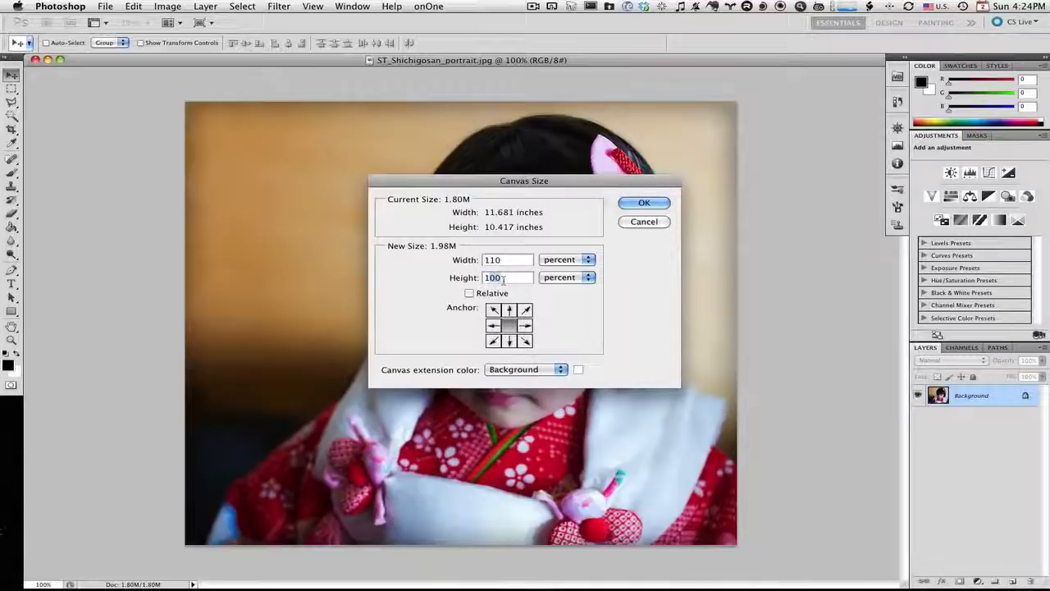
text(0)
Apply the canvas enlargement with a centred anchor and the Background extension color, and undo it.
click(526, 341)
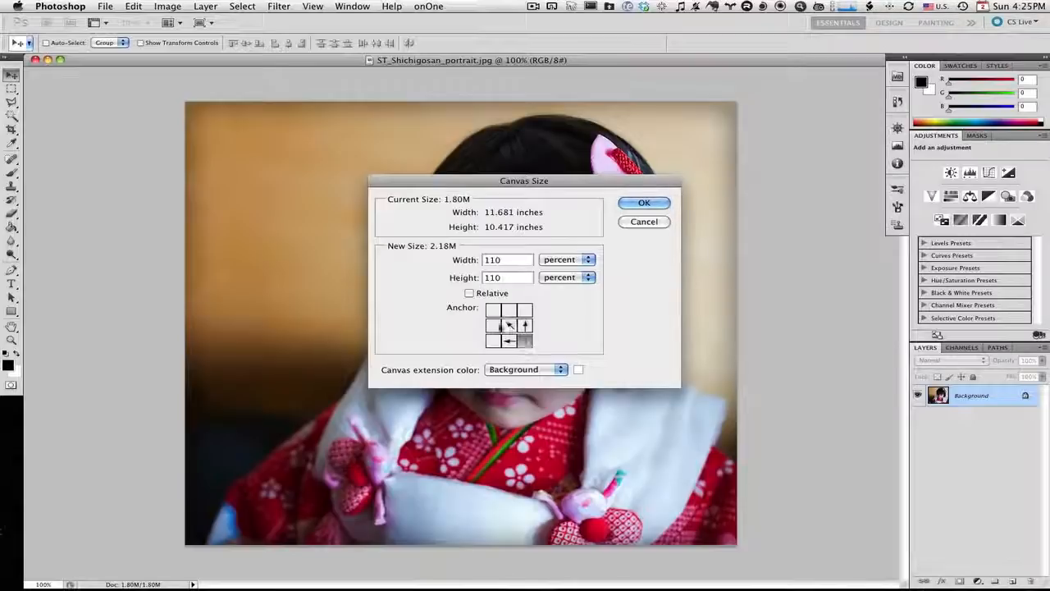
click(493, 312)
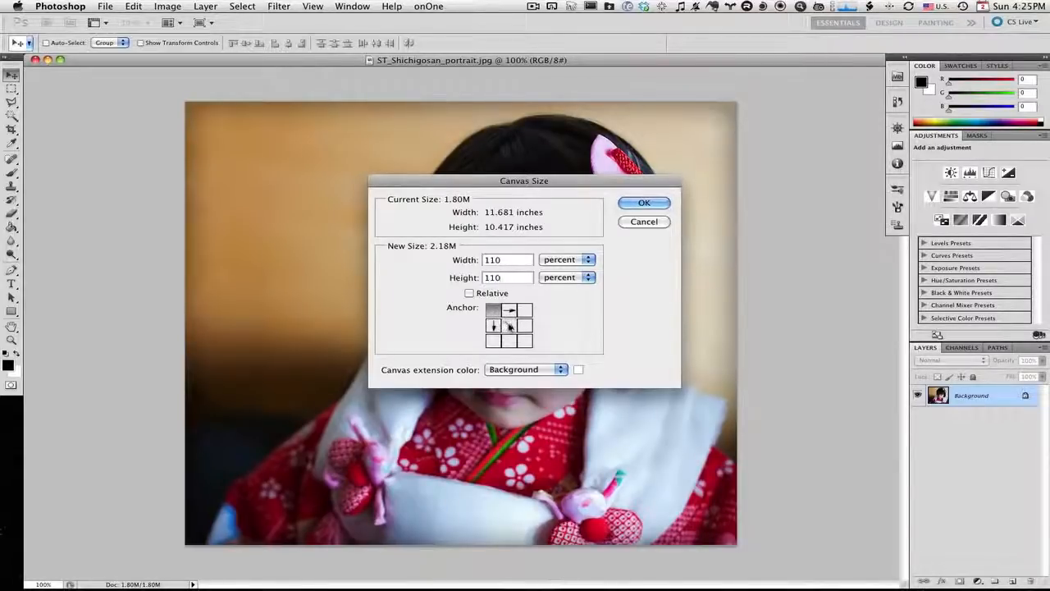
click(509, 326)
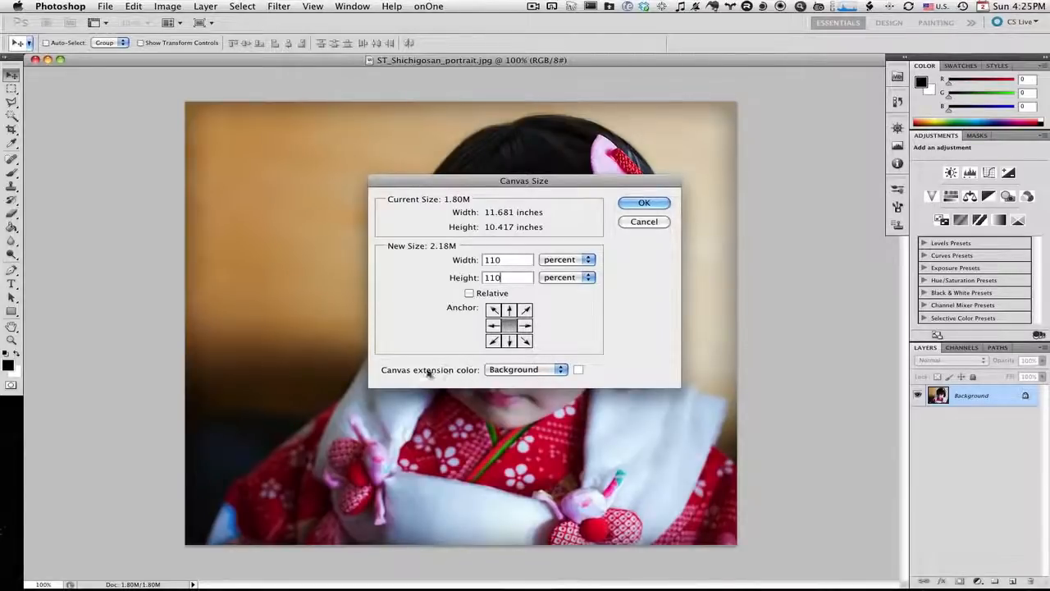
click(509, 370)
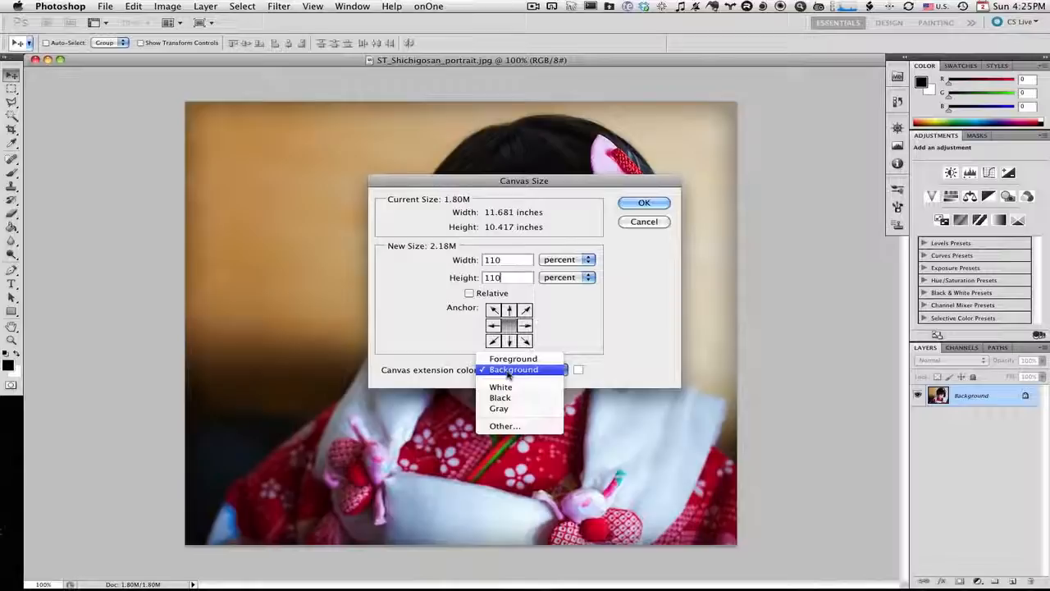
click(509, 374)
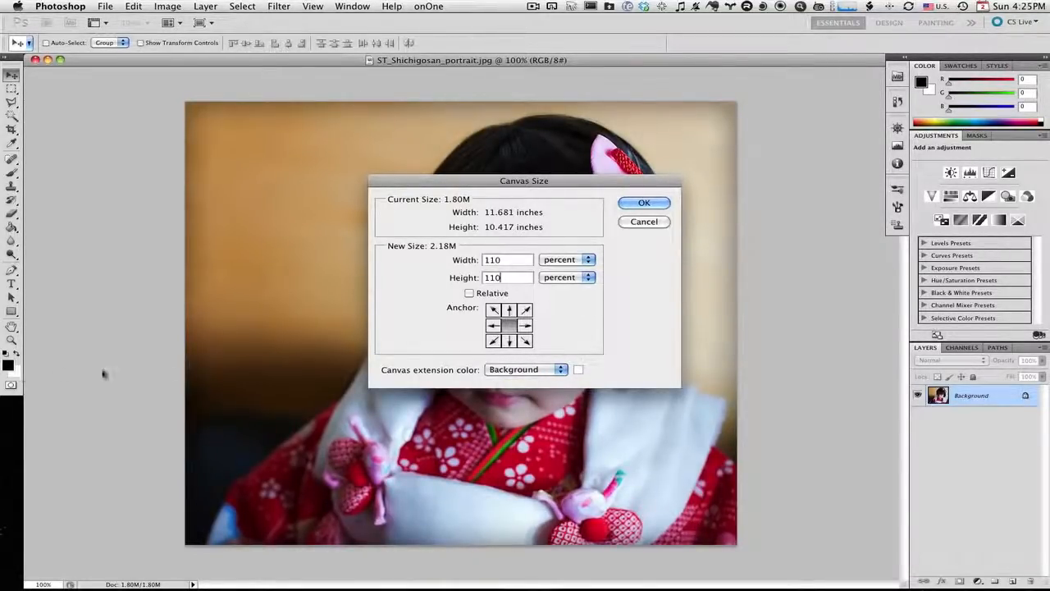
click(641, 204)
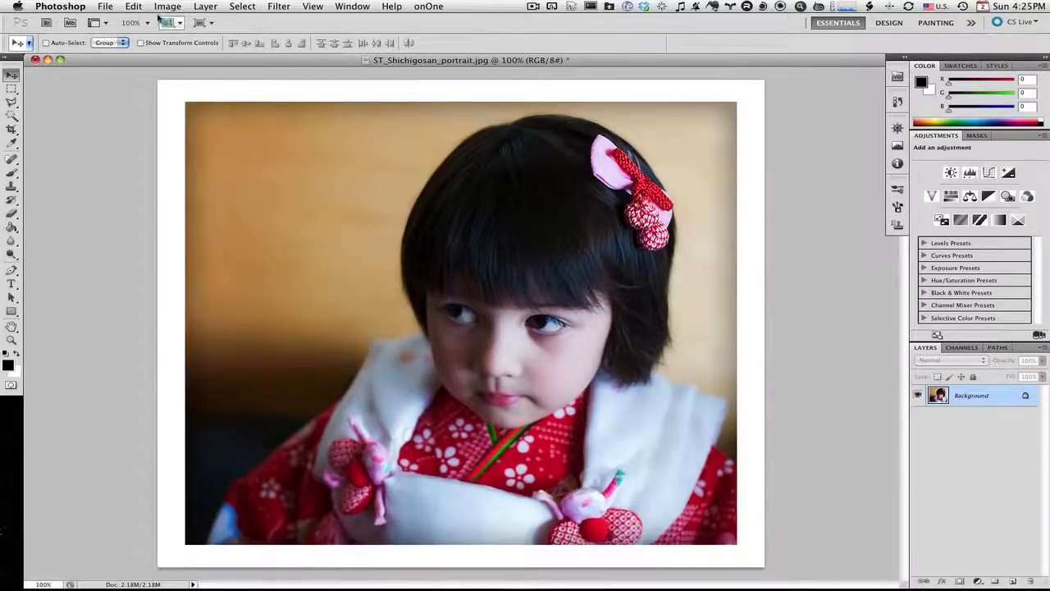
click(133, 6)
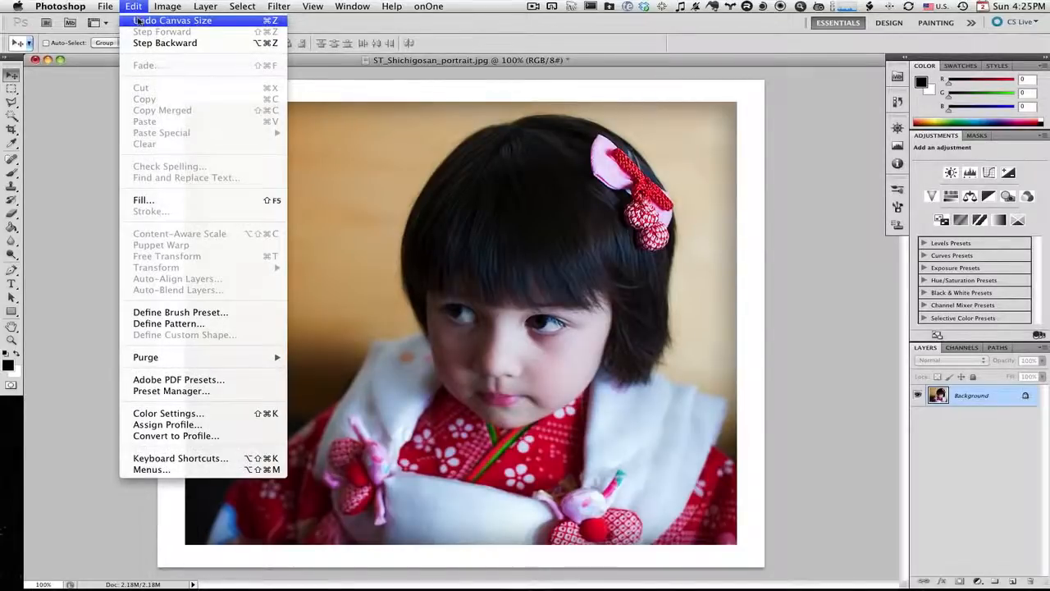
click(138, 20)
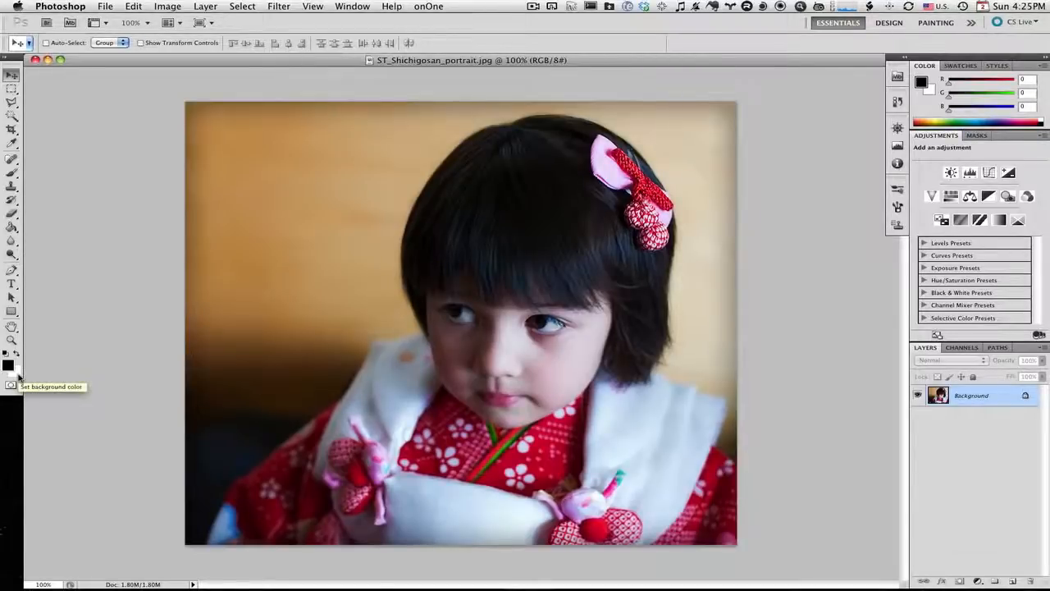
Extend the canvas slightly beyond all four edges of the photo with the Crop tool, and undo the crop.
click(12, 129)
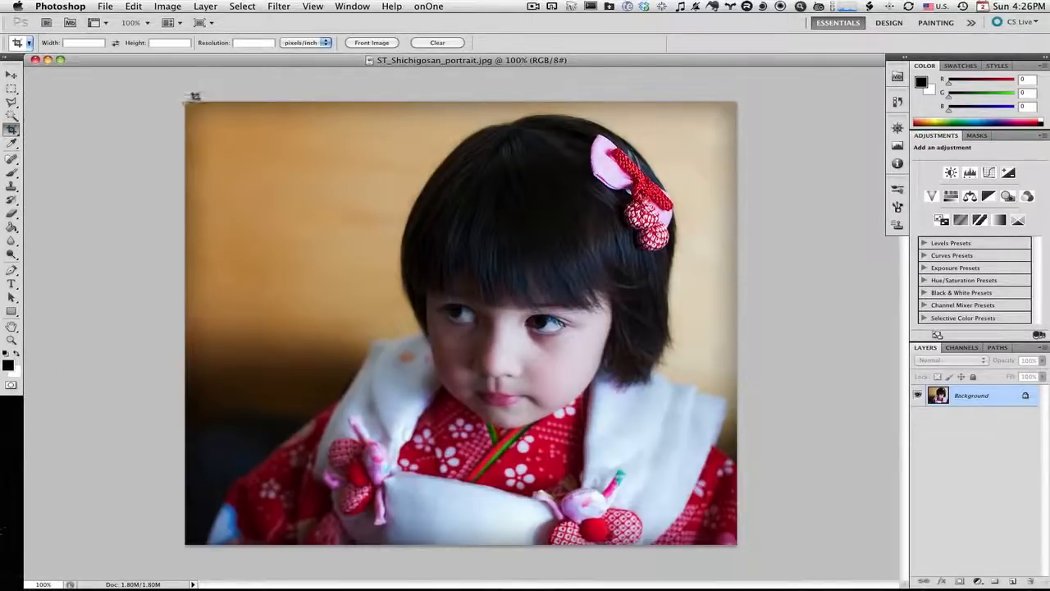
drag(188, 103, 739, 544)
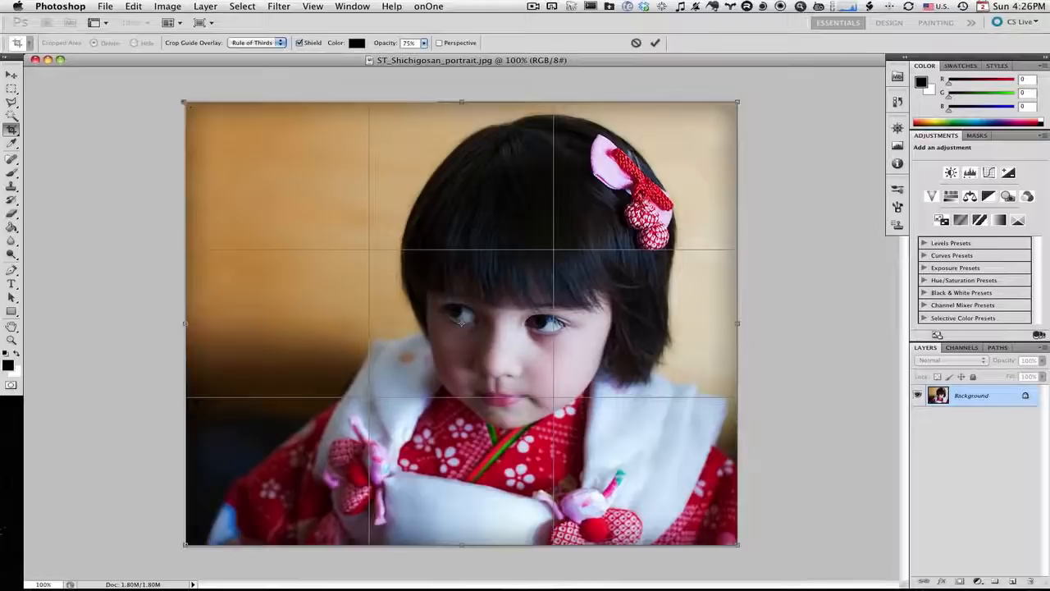
drag(185, 102, 156, 82)
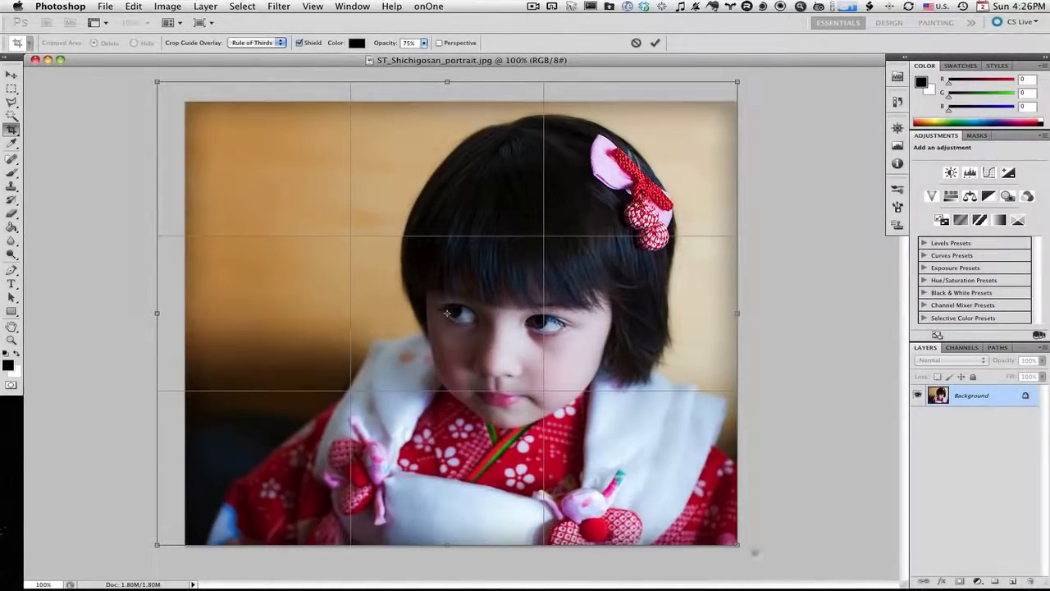
drag(737, 543, 755, 561)
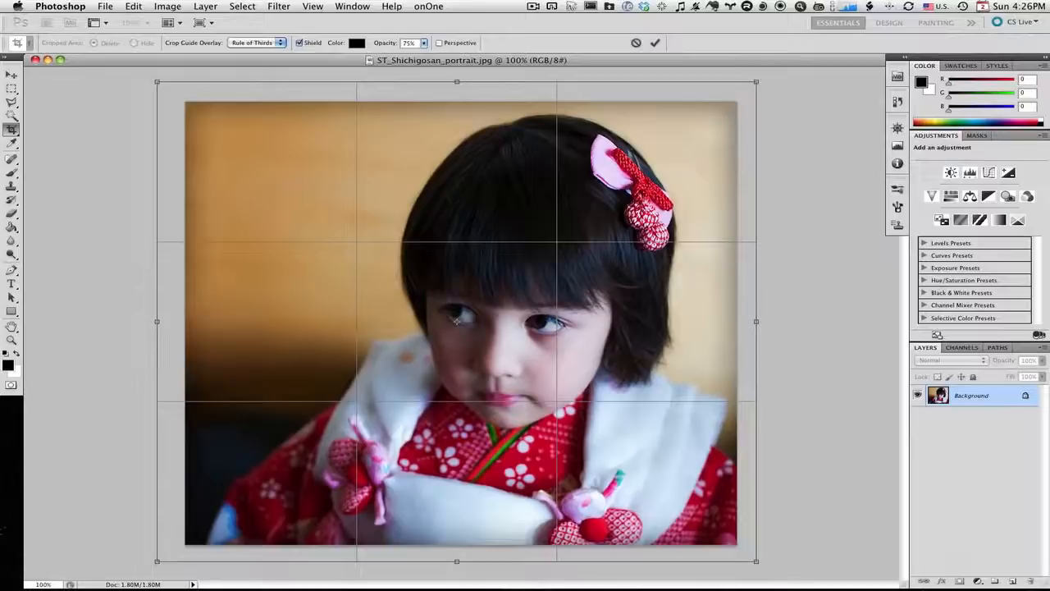
drag(458, 81, 457, 79)
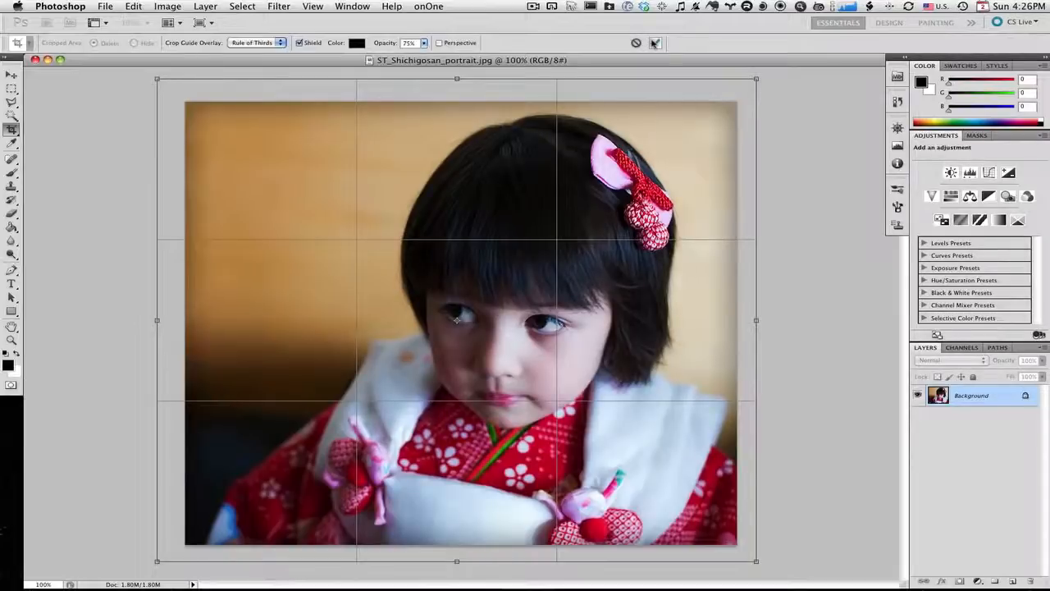
click(653, 42)
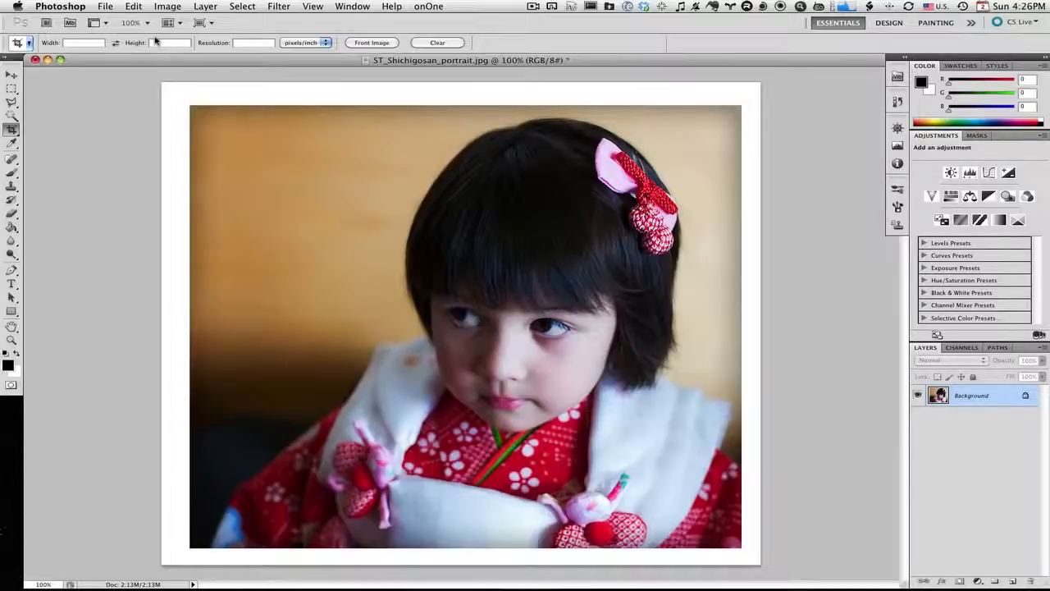
click(133, 7)
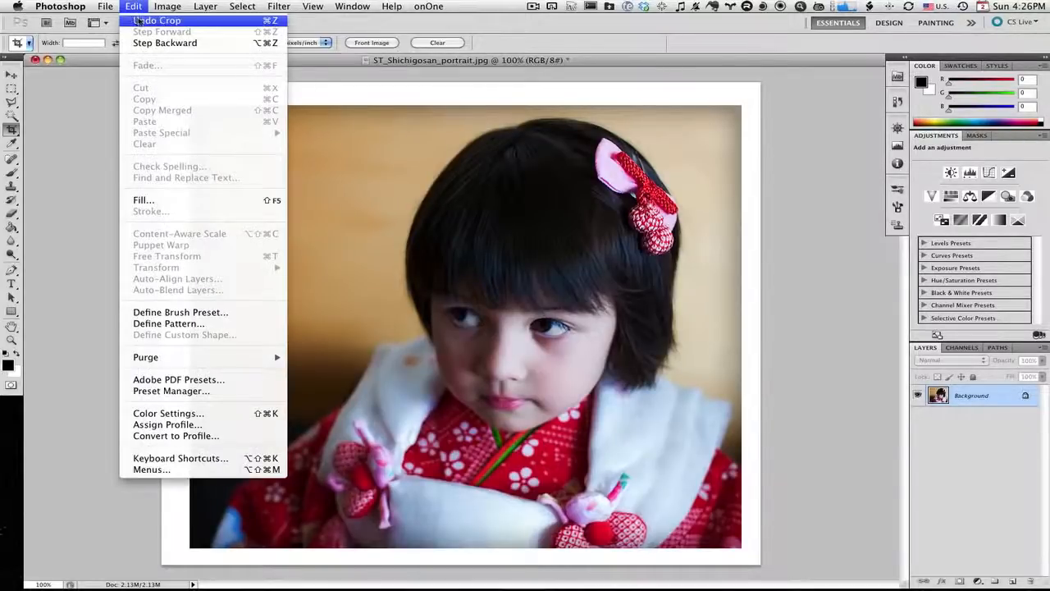
click(147, 30)
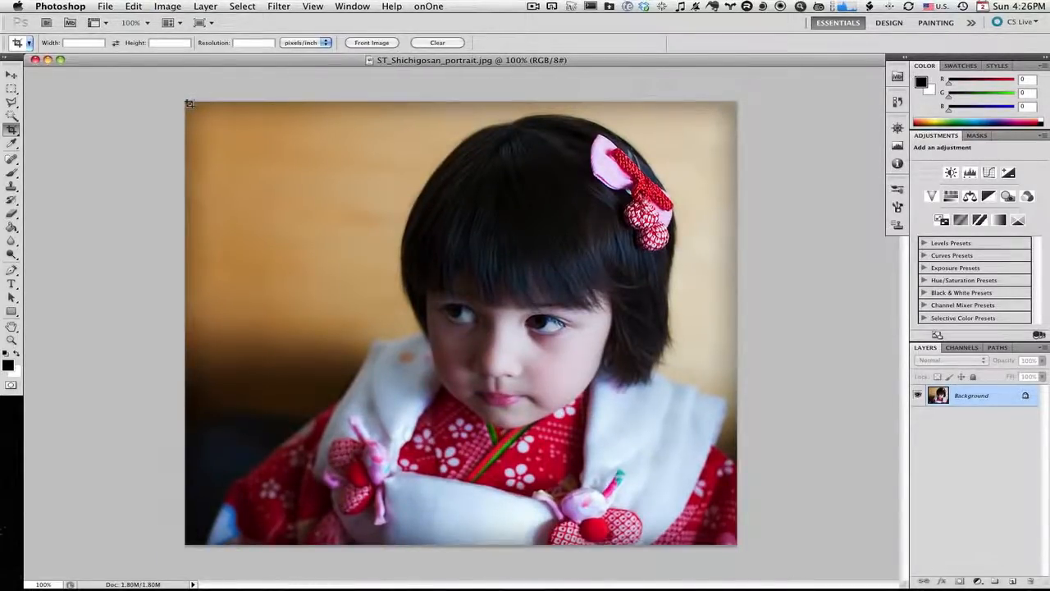
Extend only the bottom edge of the canvas with a crop frame around the whole photo, and undo the crop.
drag(188, 103, 733, 542)
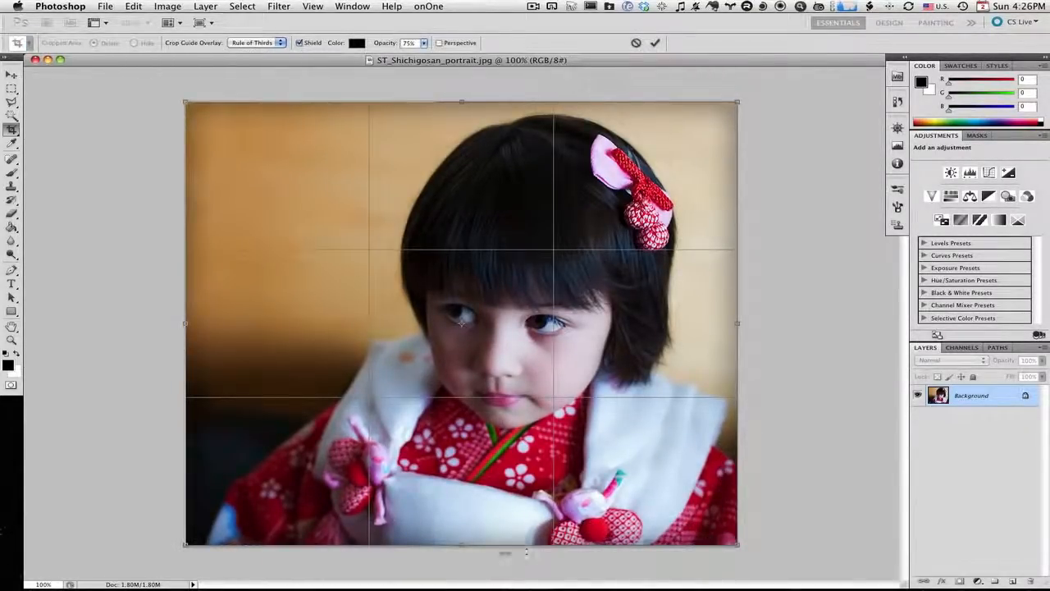
drag(461, 545, 459, 573)
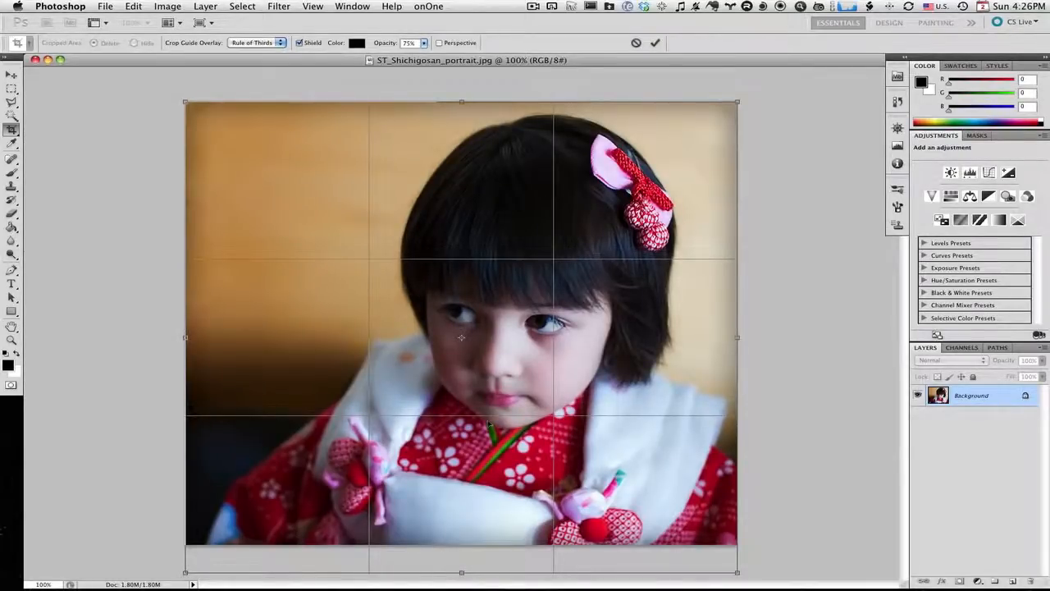
click(657, 45)
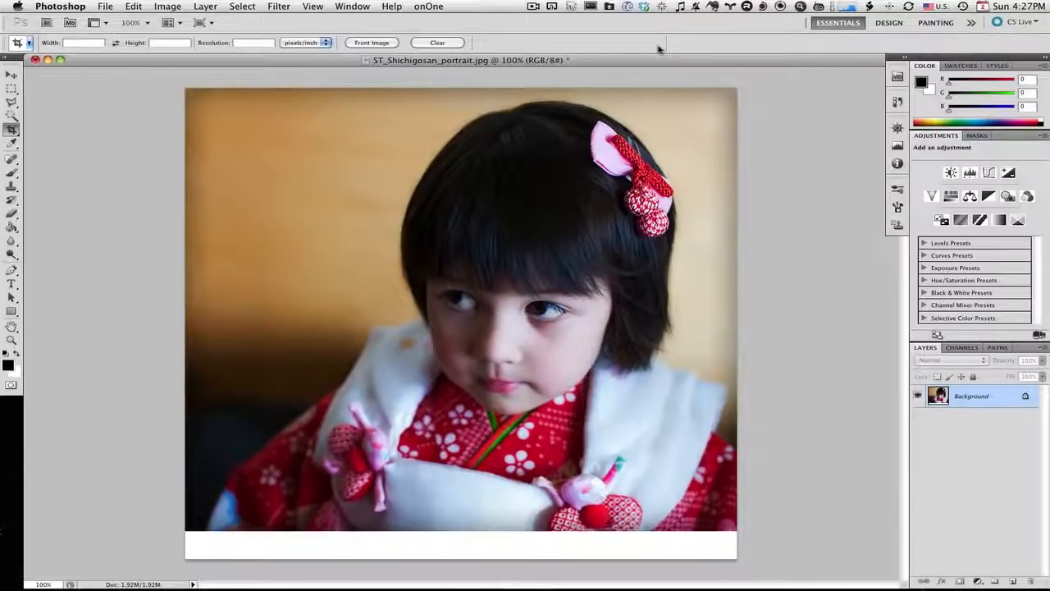
click(136, 8)
click(138, 21)
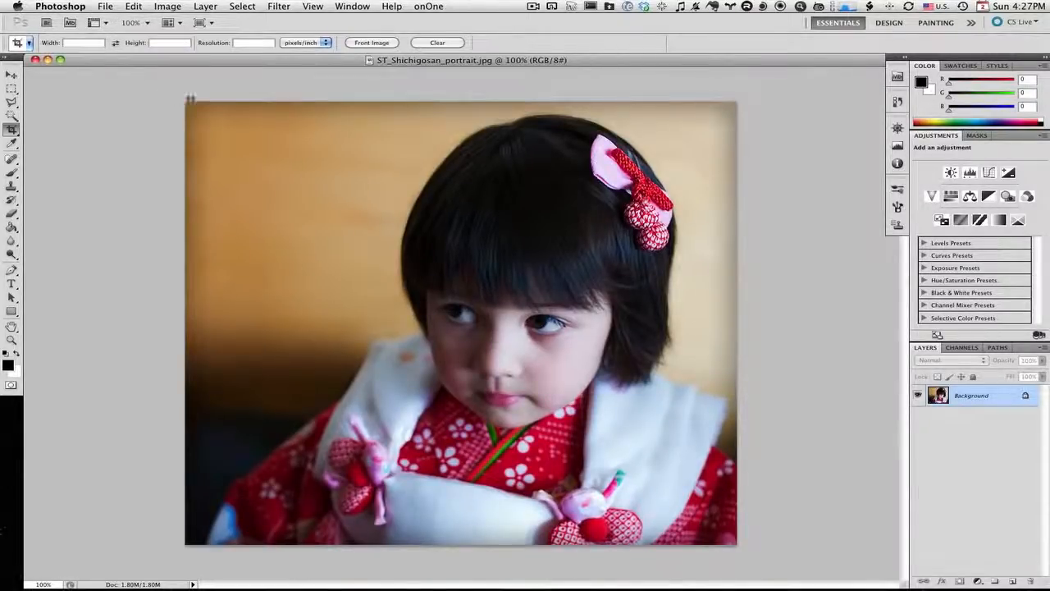
Add a narrow white border around the photo by applying a crop frame that extends past all four edges.
drag(185, 102, 762, 561)
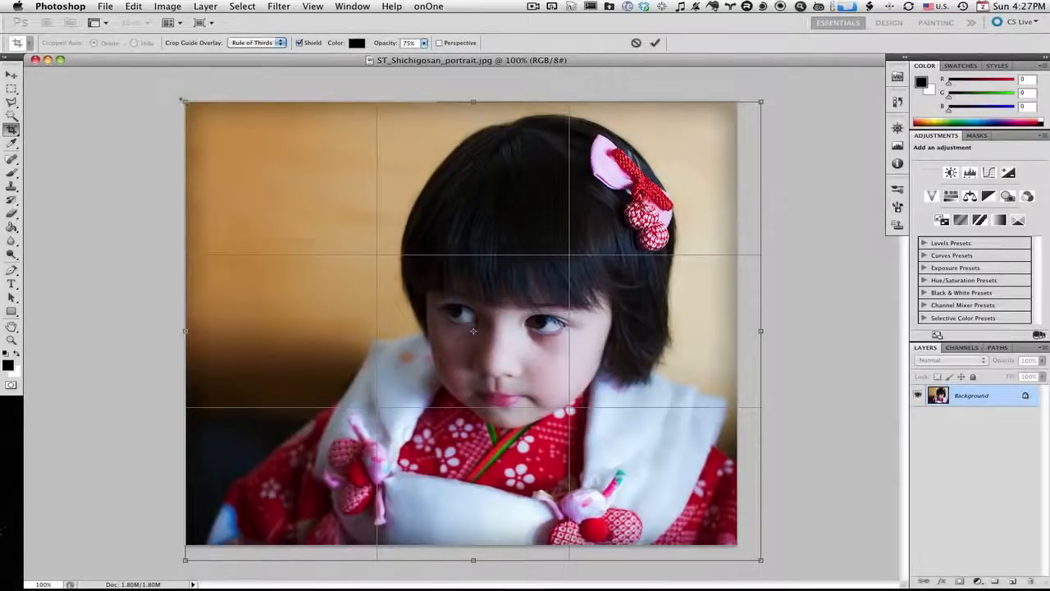
drag(182, 101, 161, 80)
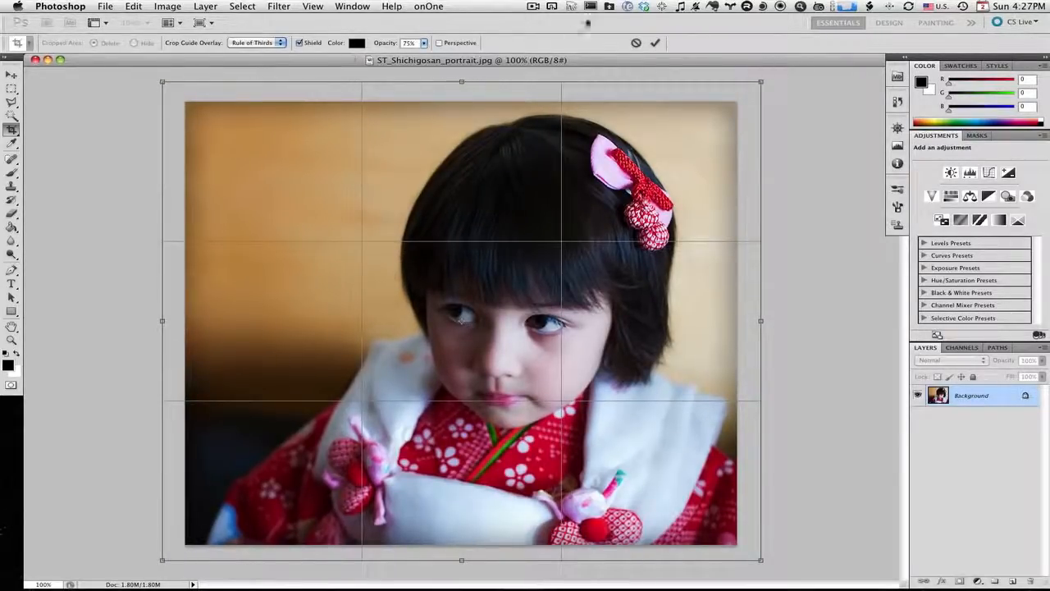
click(656, 42)
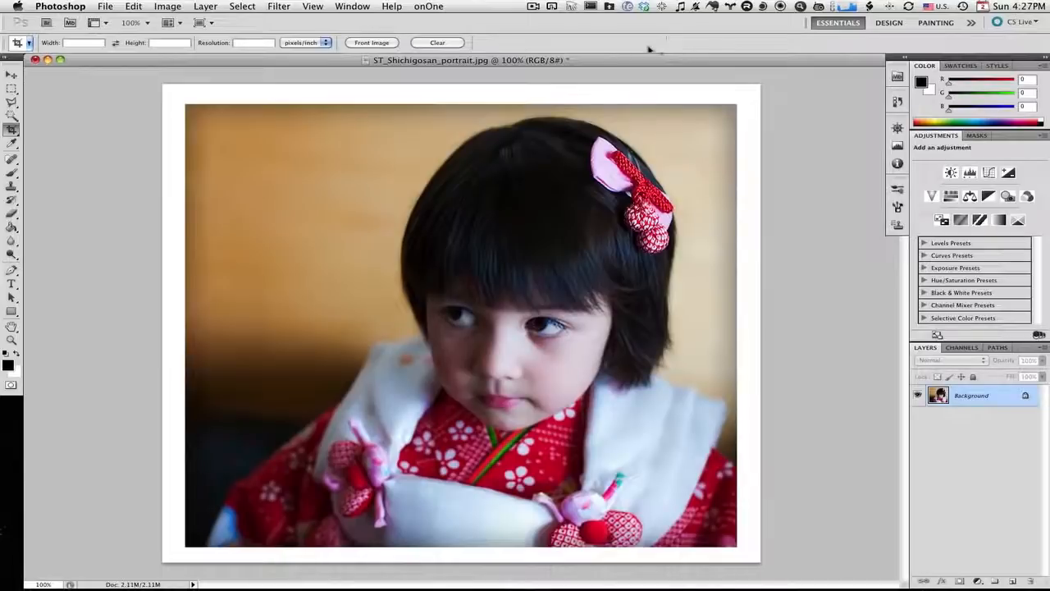